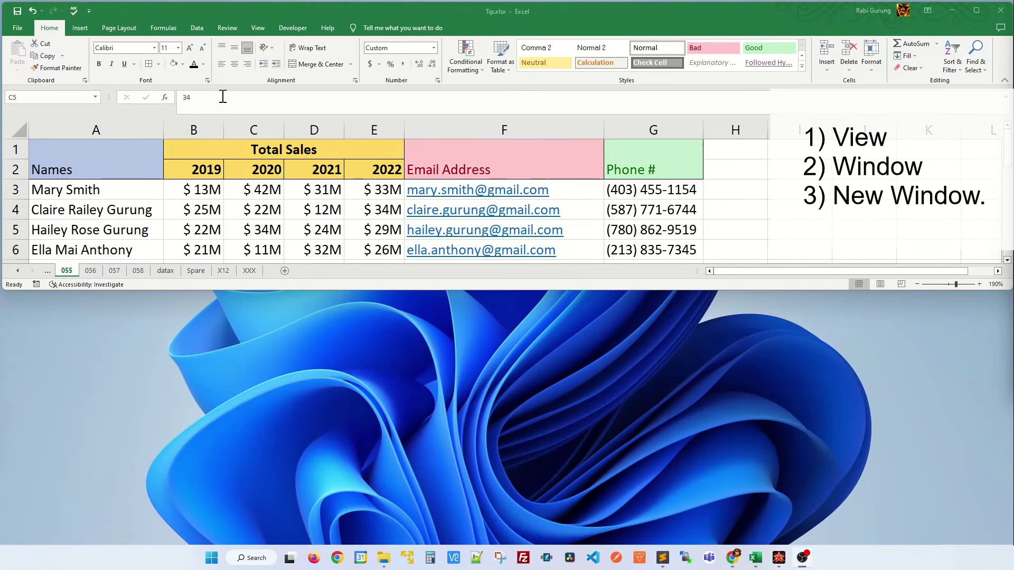
Step: Open a second Tip.xlsx window and stack it below the original, both showing Total Sales
left_click(258, 28)
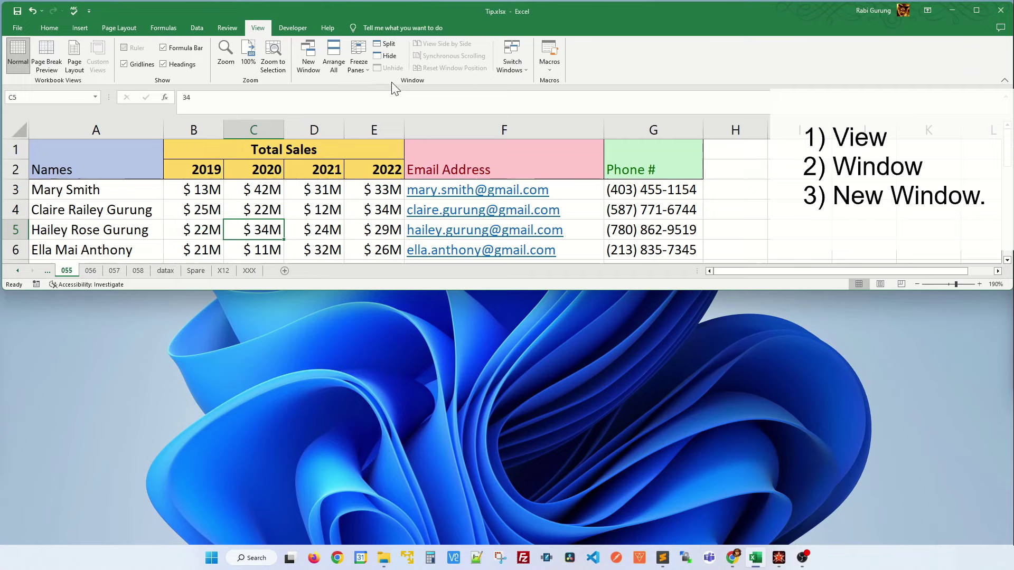
left_click(308, 63)
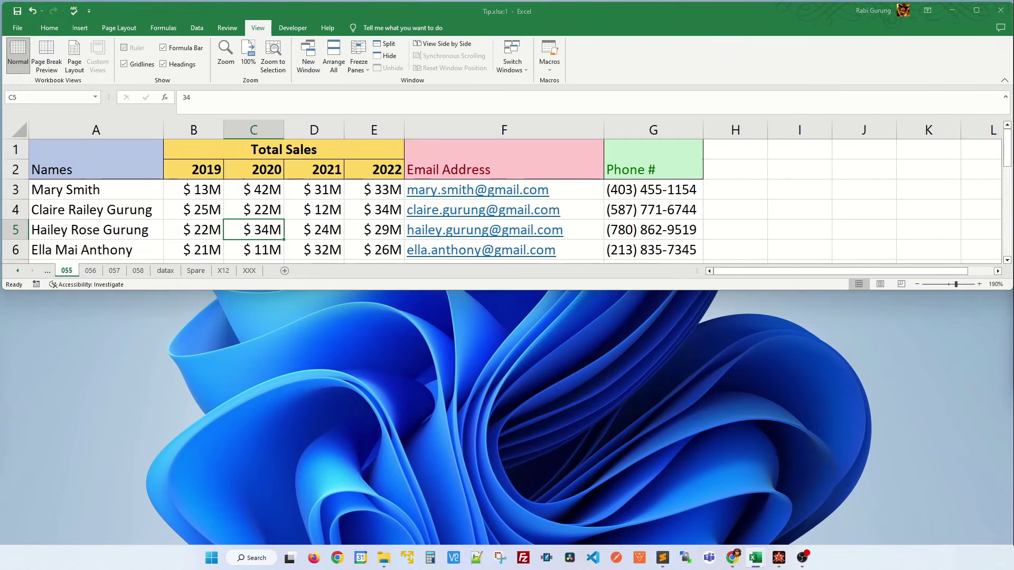
left_click_drag(415, 142, 715, 261)
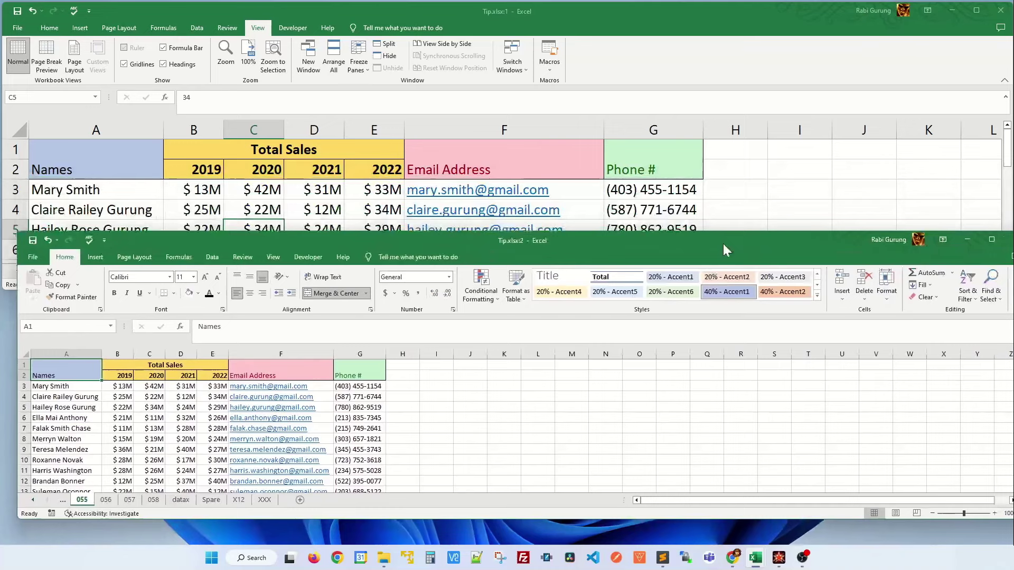
scroll(94, 426, "up", 3)
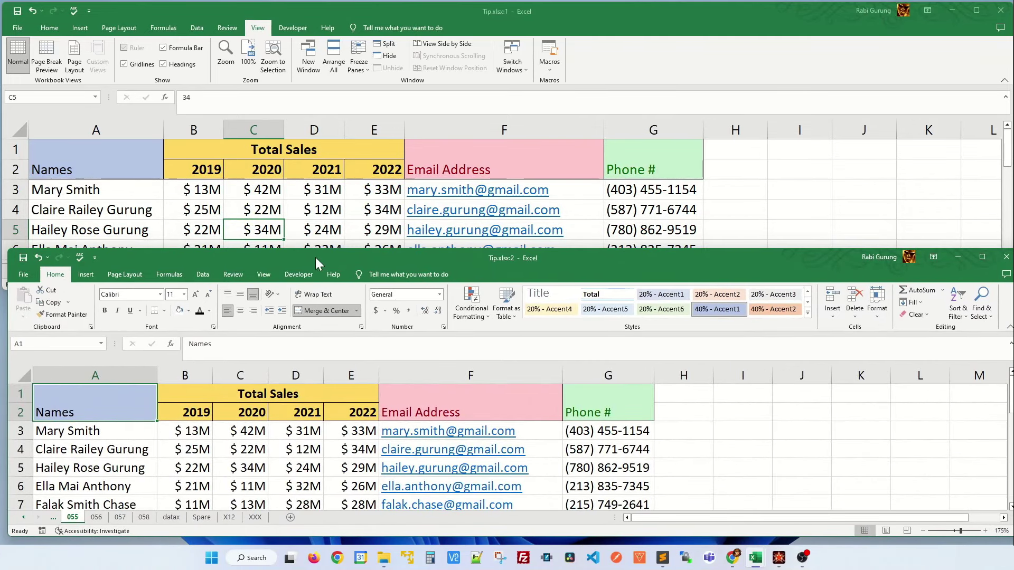
left_click_drag(315, 258, 304, 279)
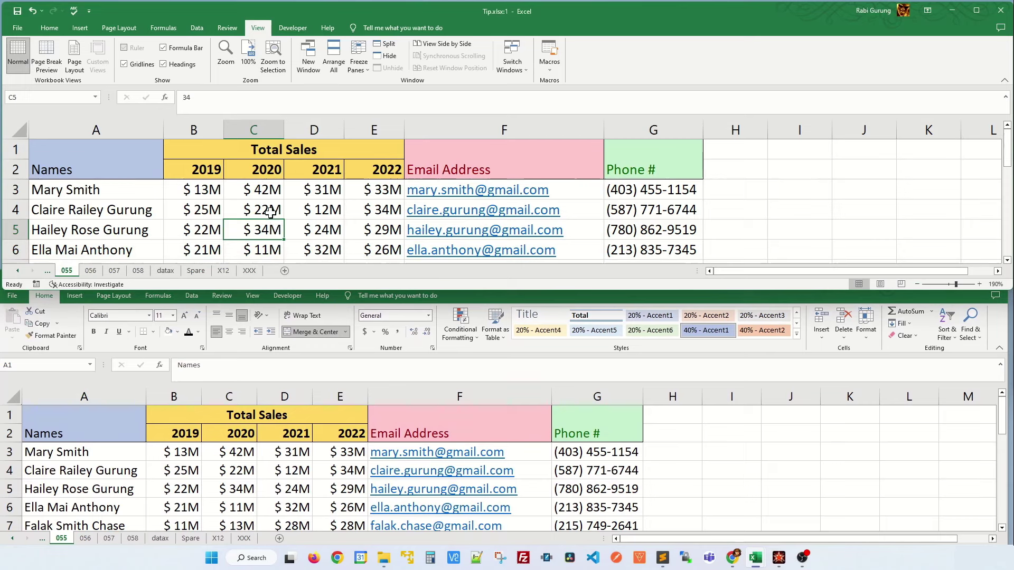
Step: Enter 300 in C4 in the top window and 999 in E5 in the bottom window
left_click(265, 209)
type("300")
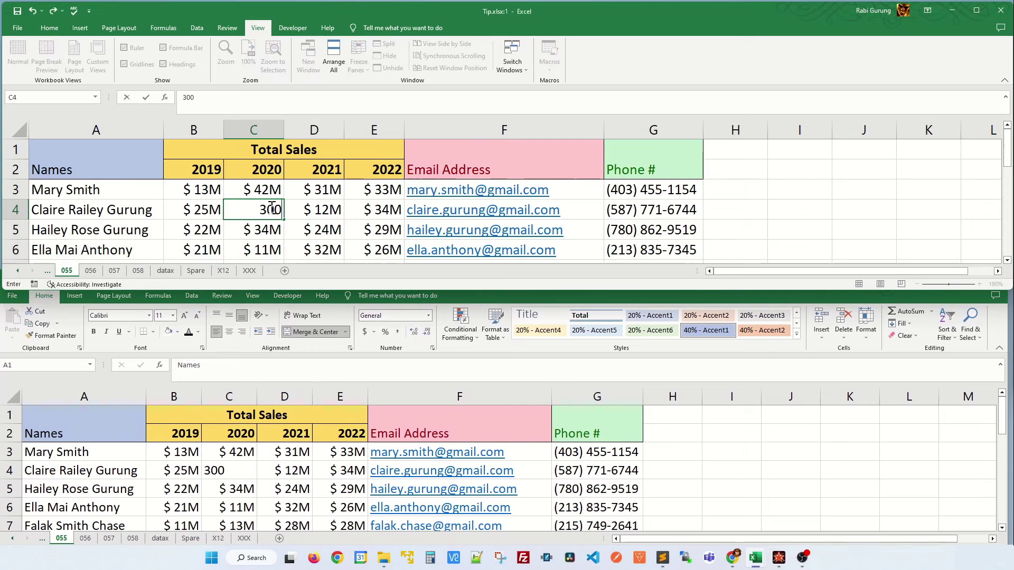
key("Return")
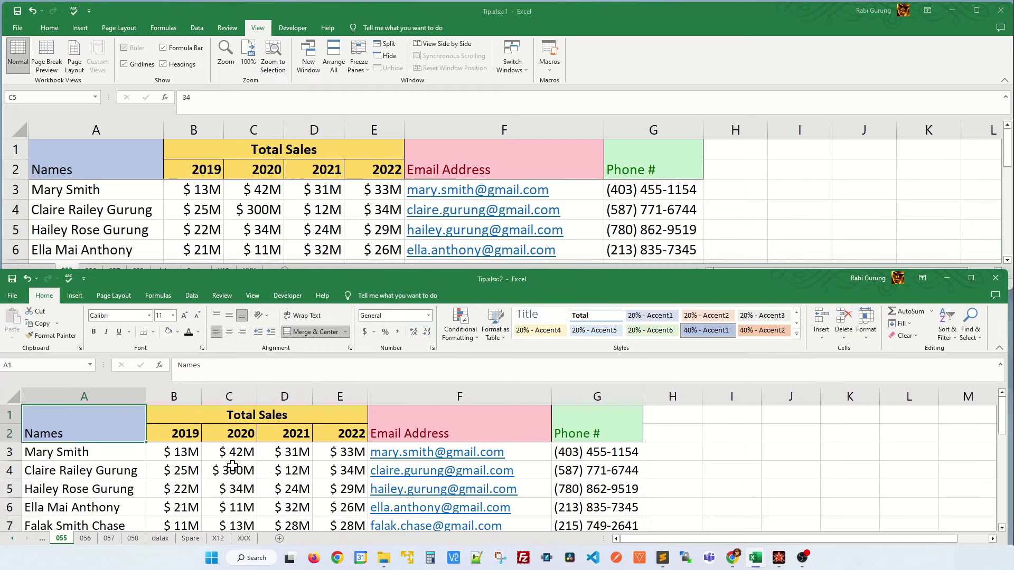
left_click(235, 471)
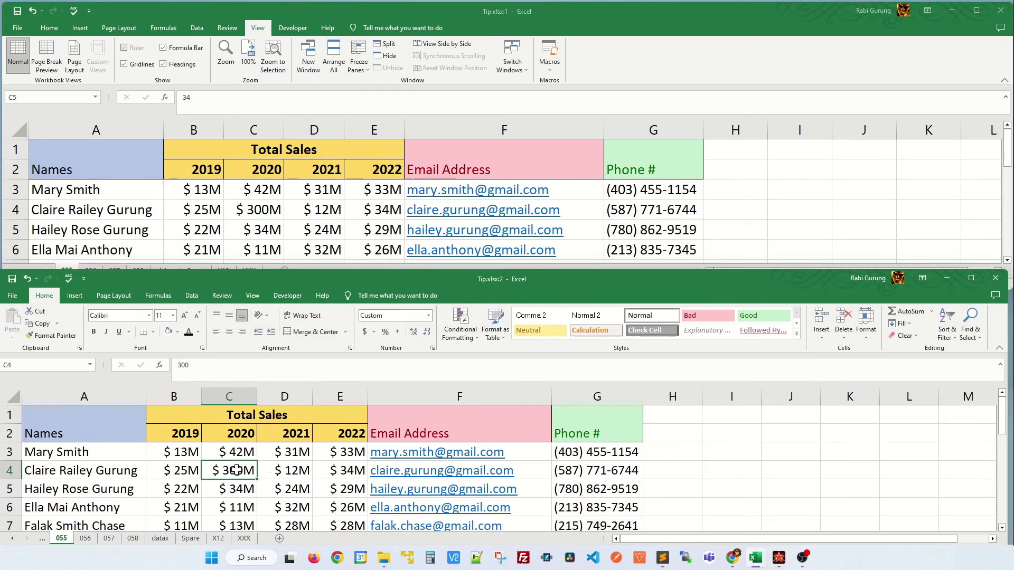
left_click(349, 489)
type("9")
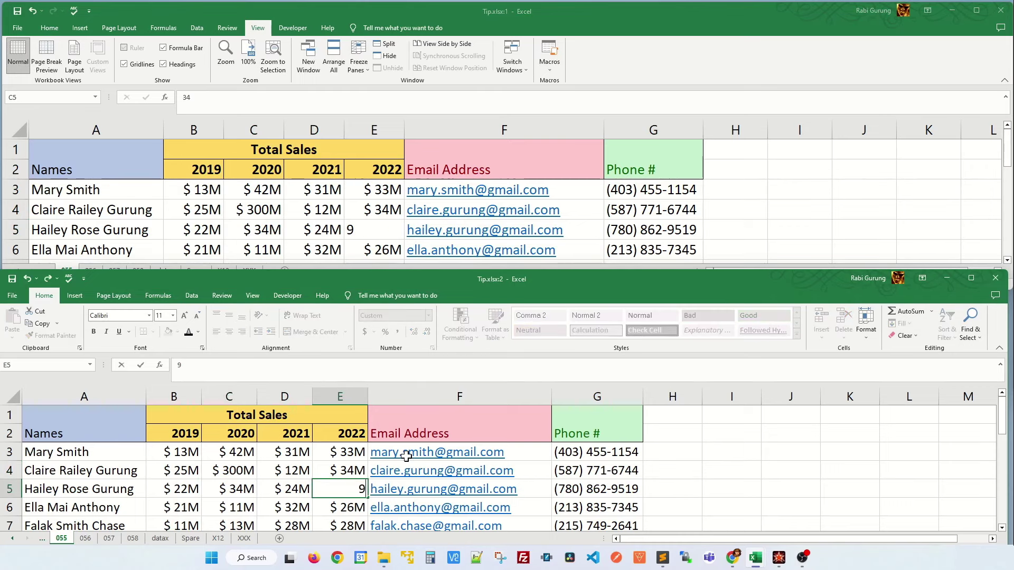
type("9")
key("Return")
left_click(394, 229)
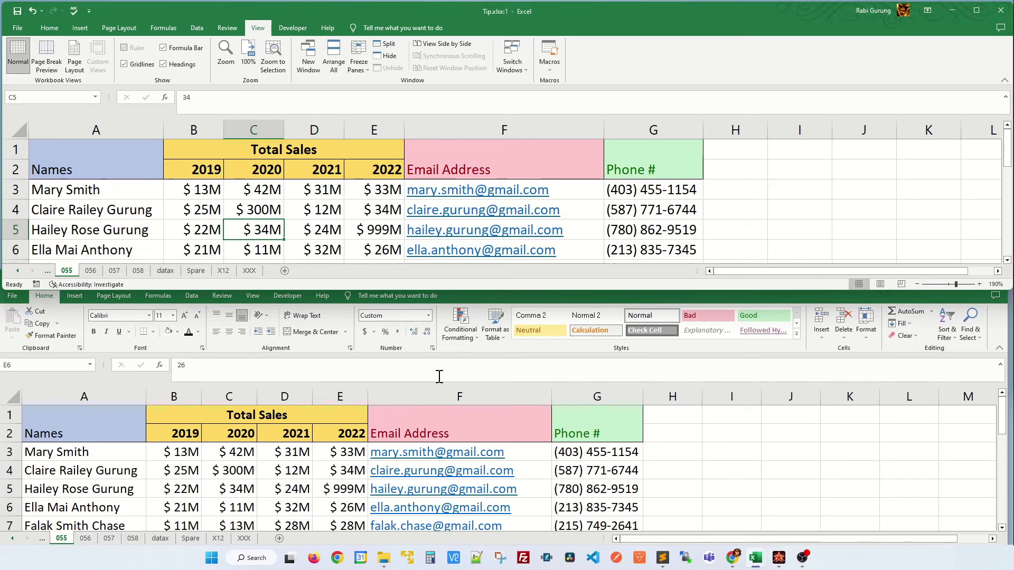
Step: Switch the lower window to credit card sheet 053, leaving the upper window on sheet 055
left_click(405, 371)
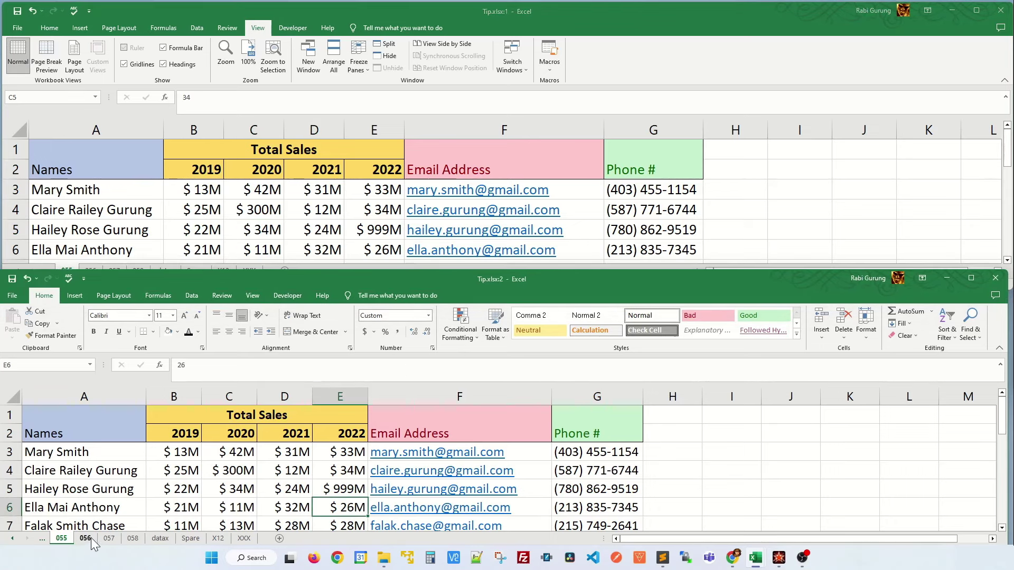
left_click(92, 537)
left_click(109, 539)
left_click(62, 539)
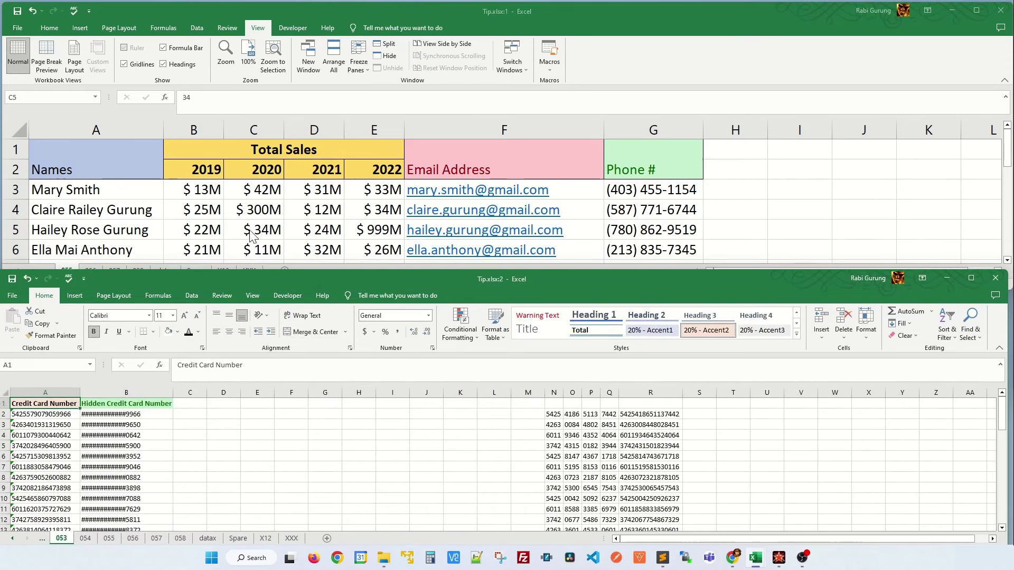
left_click(254, 230)
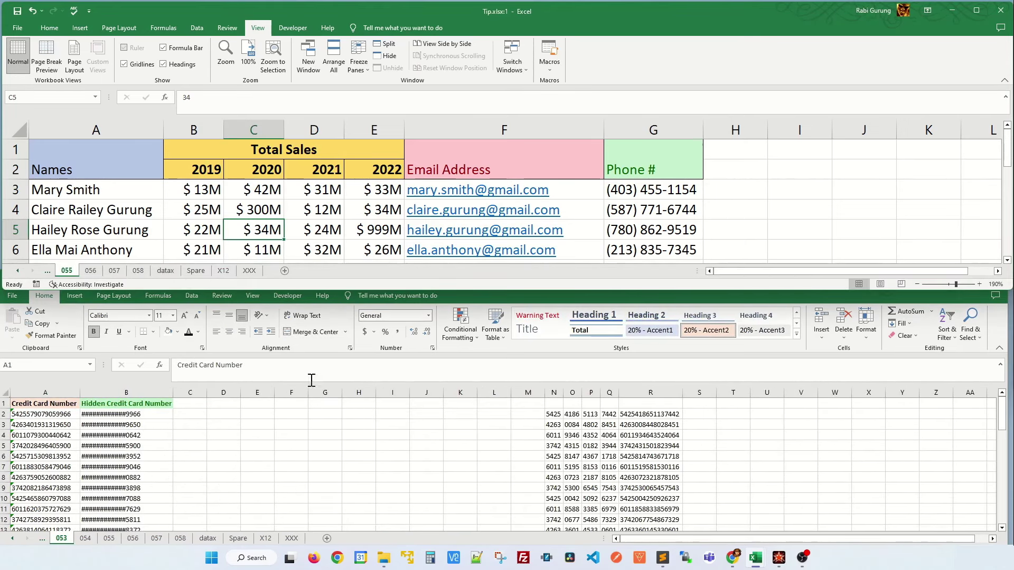